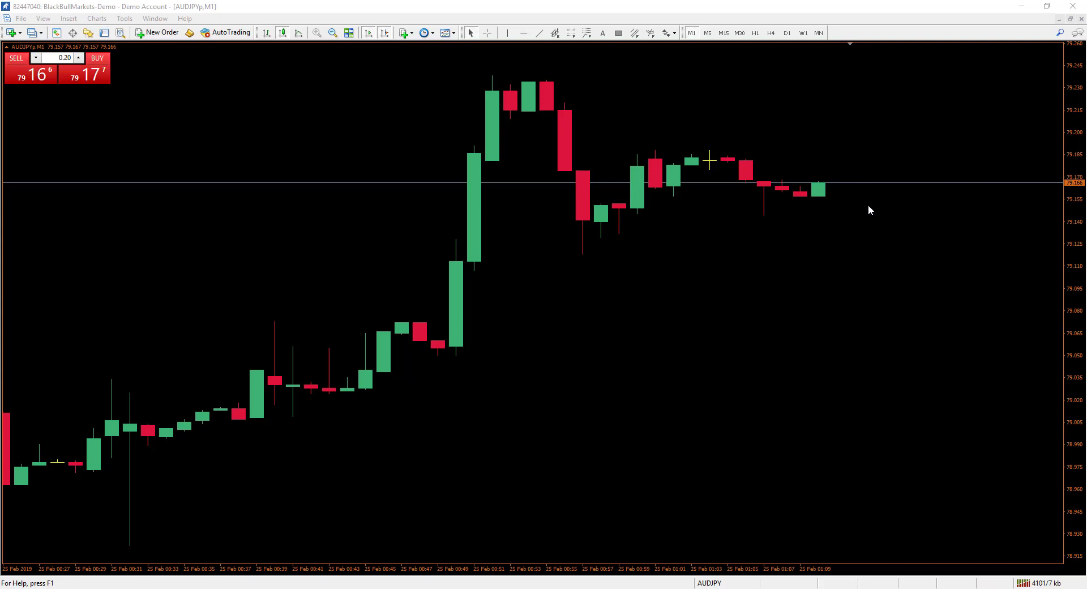
Turn on Show Ask line in the AUDJPY chart properties
right_click(855, 260)
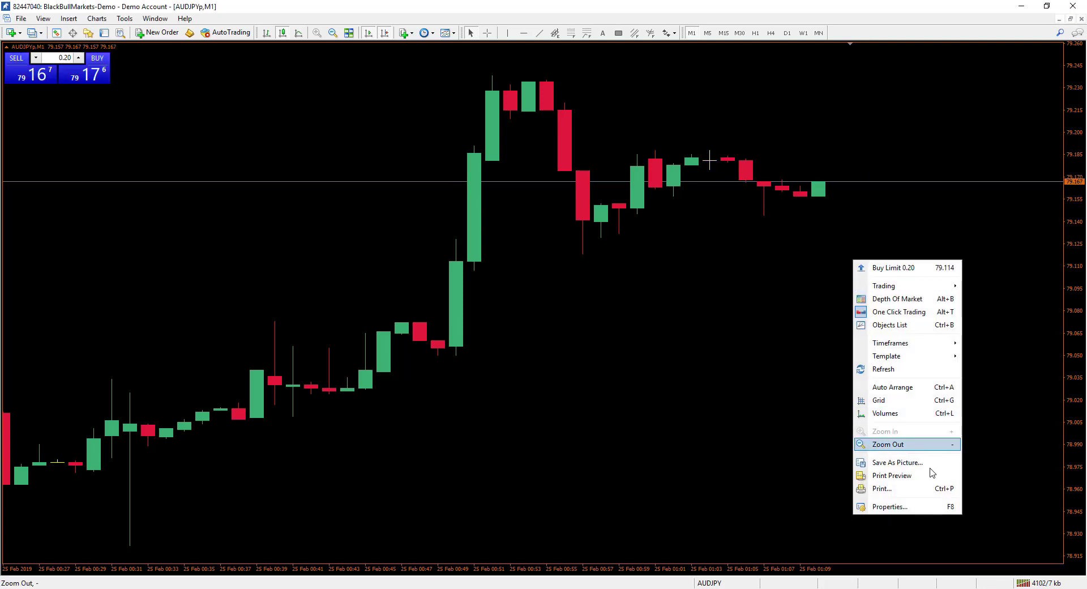
click(897, 507)
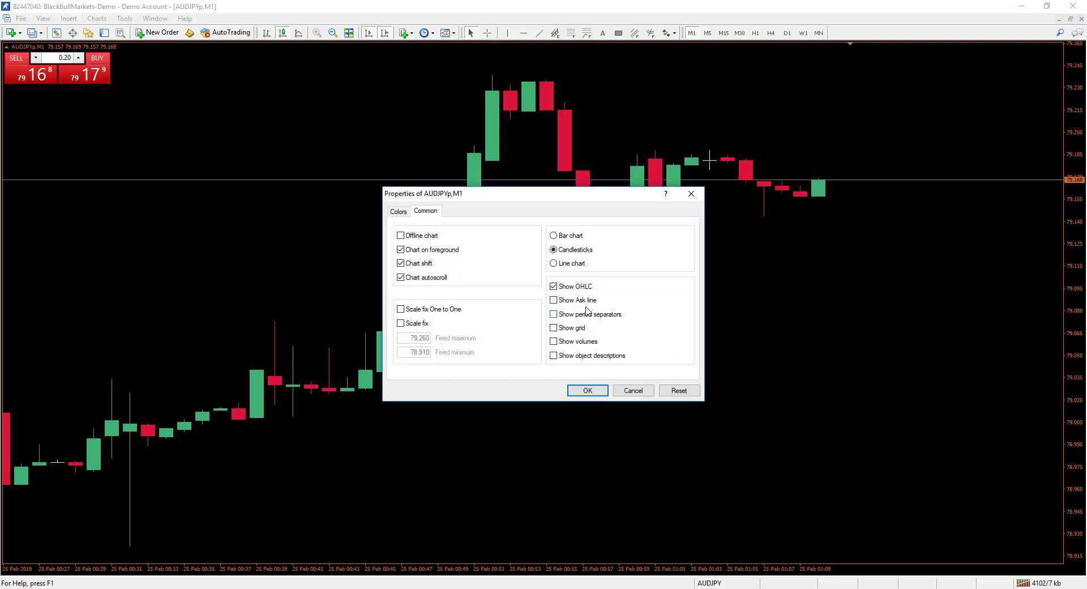
click(553, 300)
click(588, 390)
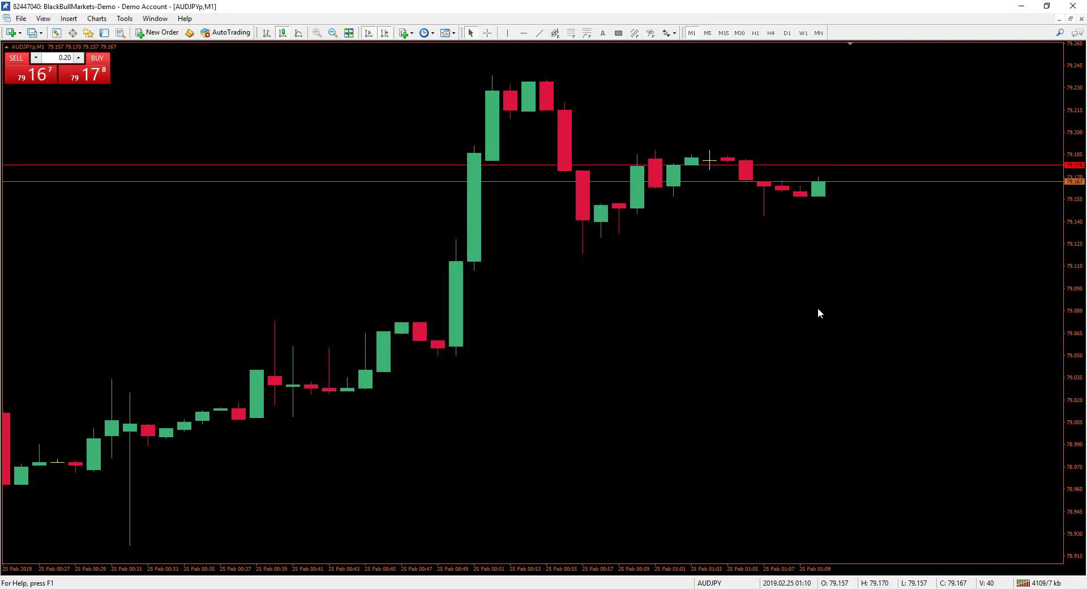
Set the Ask line colour to Black in the chart's Colors settings
right_click(822, 308)
click(901, 554)
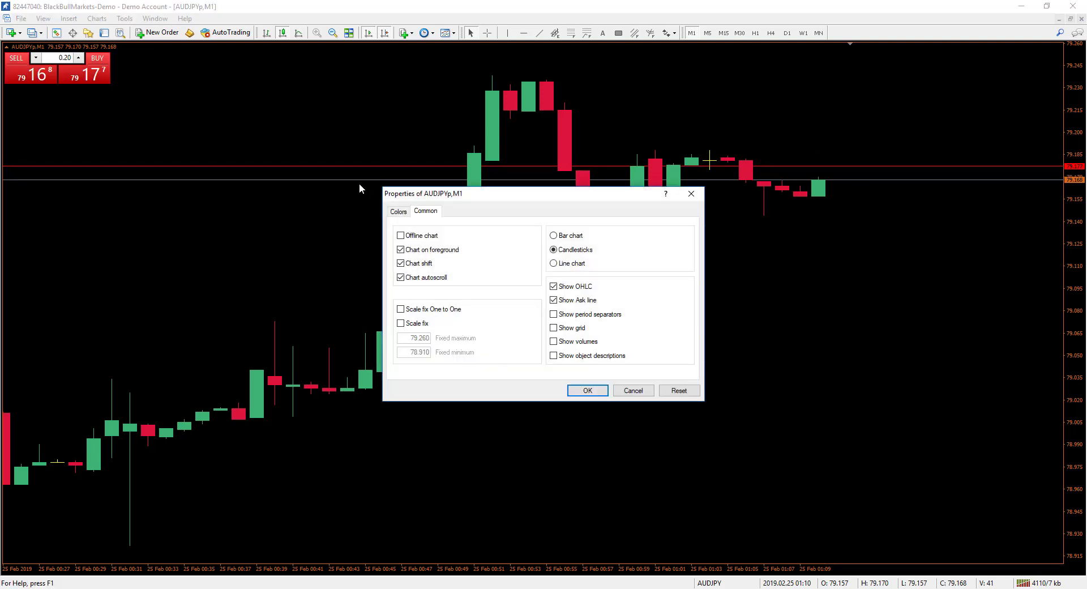
click(398, 211)
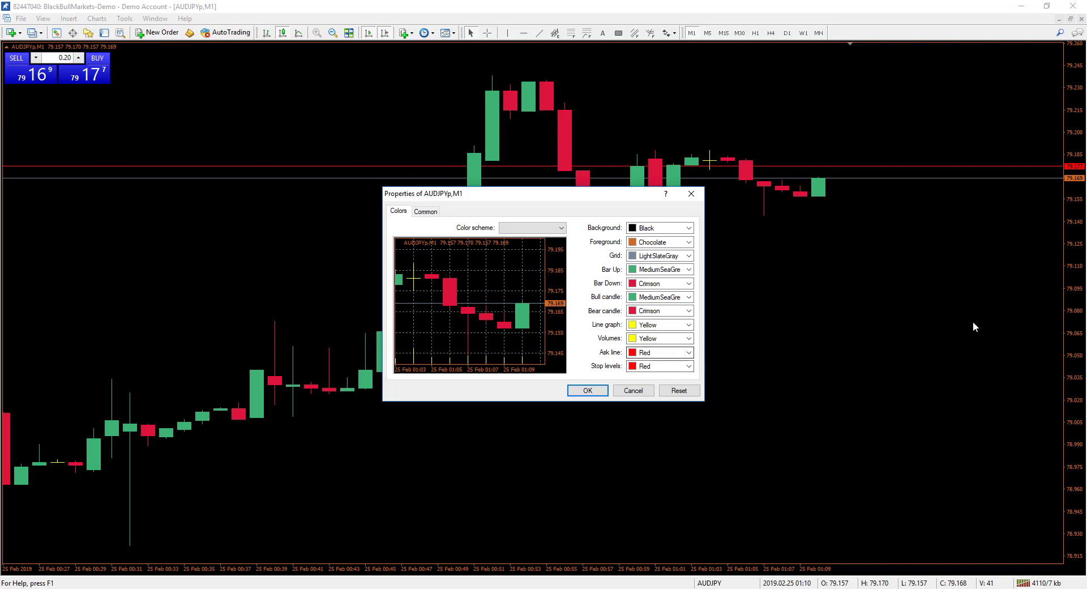
click(687, 352)
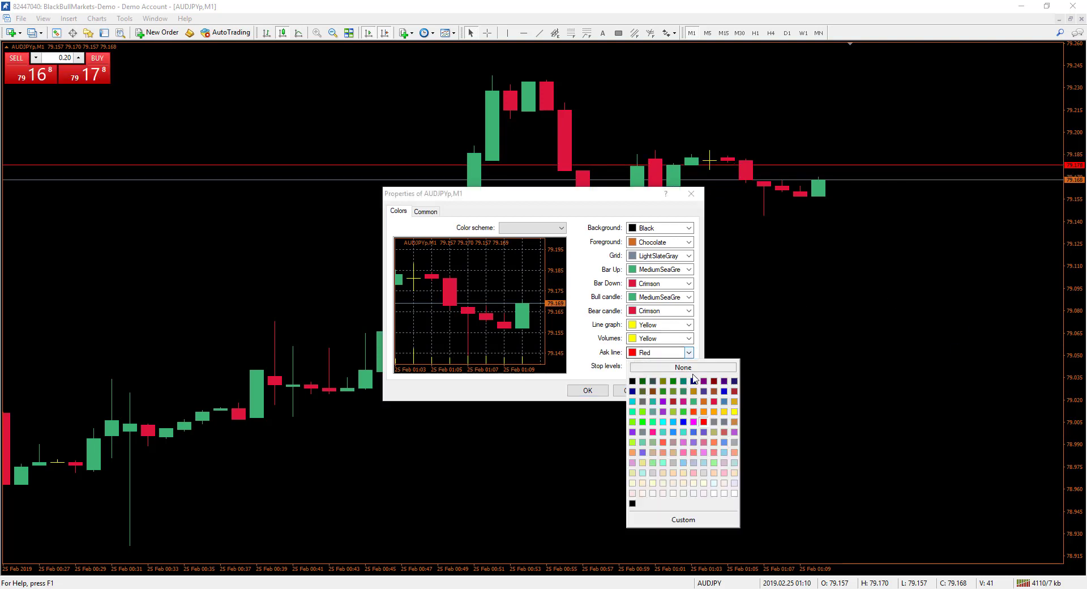
click(633, 381)
click(588, 391)
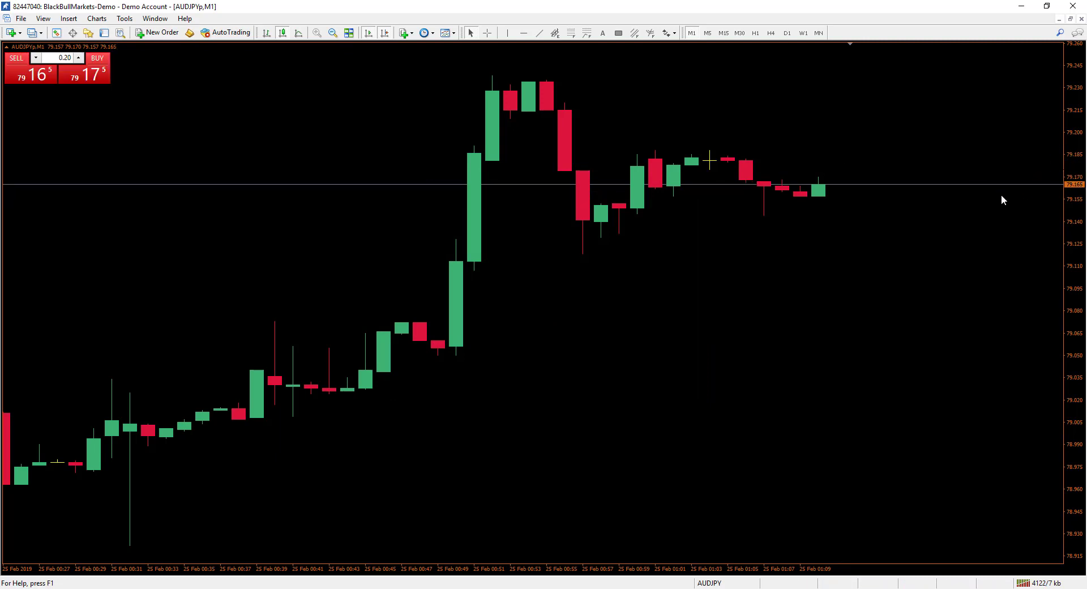
Change the Ask line colour back to Red
right_click(900, 242)
click(936, 490)
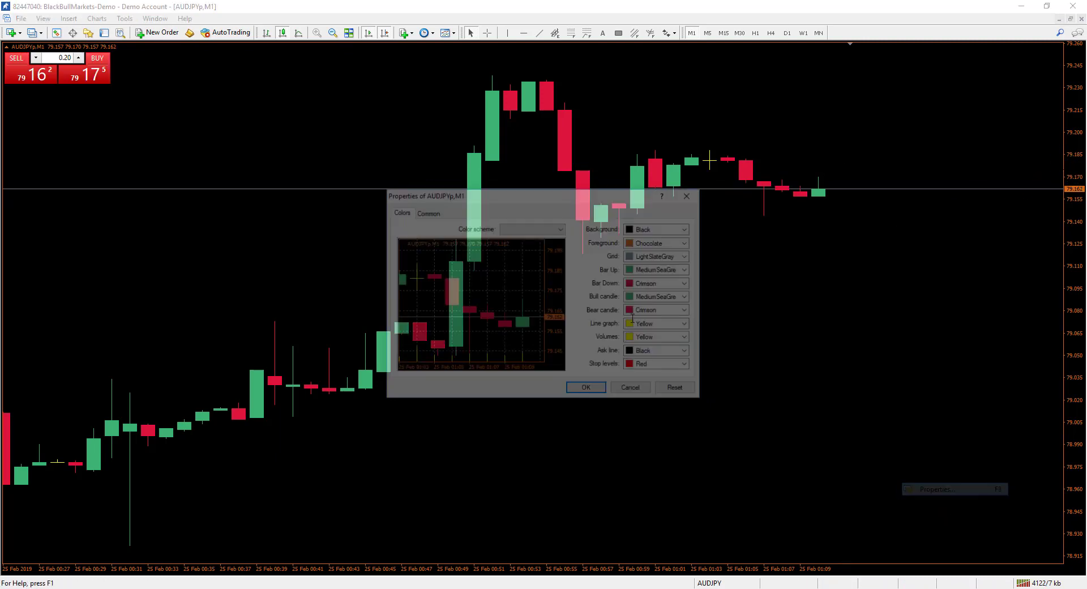
click(688, 353)
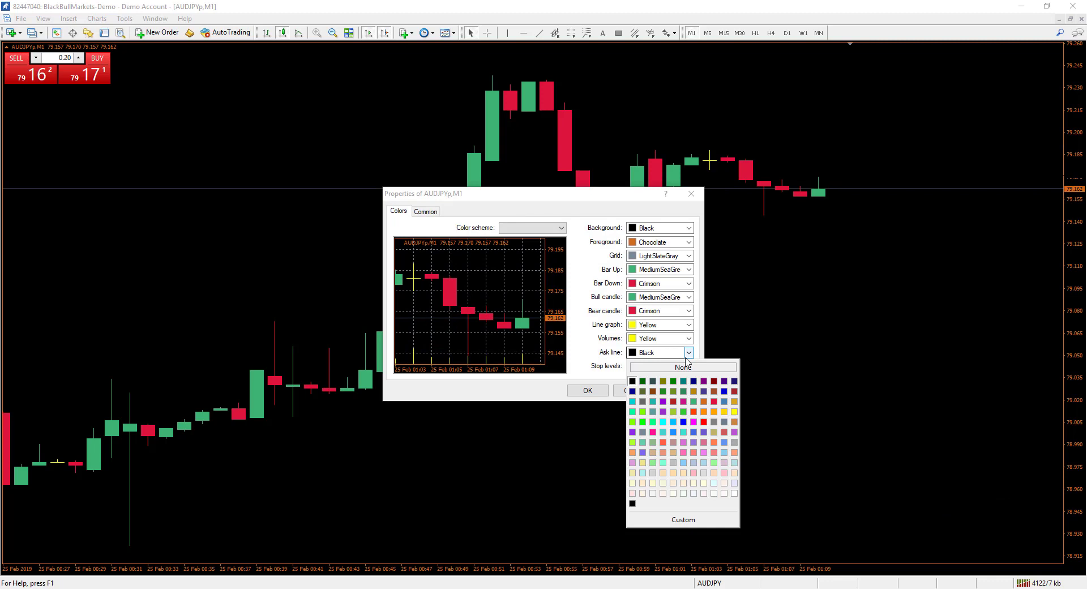
click(704, 422)
click(587, 390)
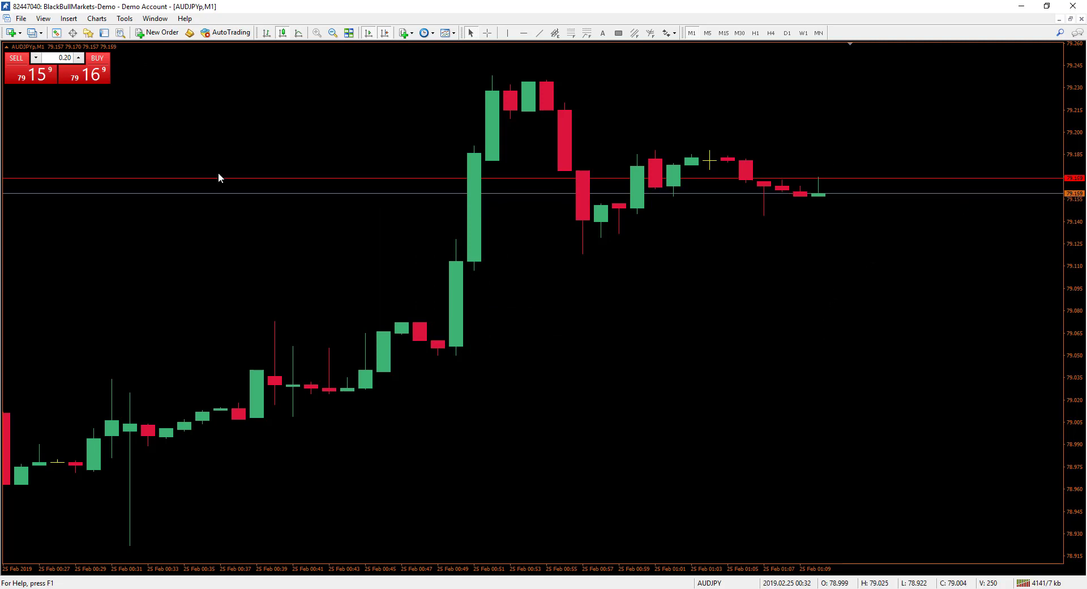
Open a 0.20-lot one-click buy on AUDJPY, close it, then open a new buy
click(101, 76)
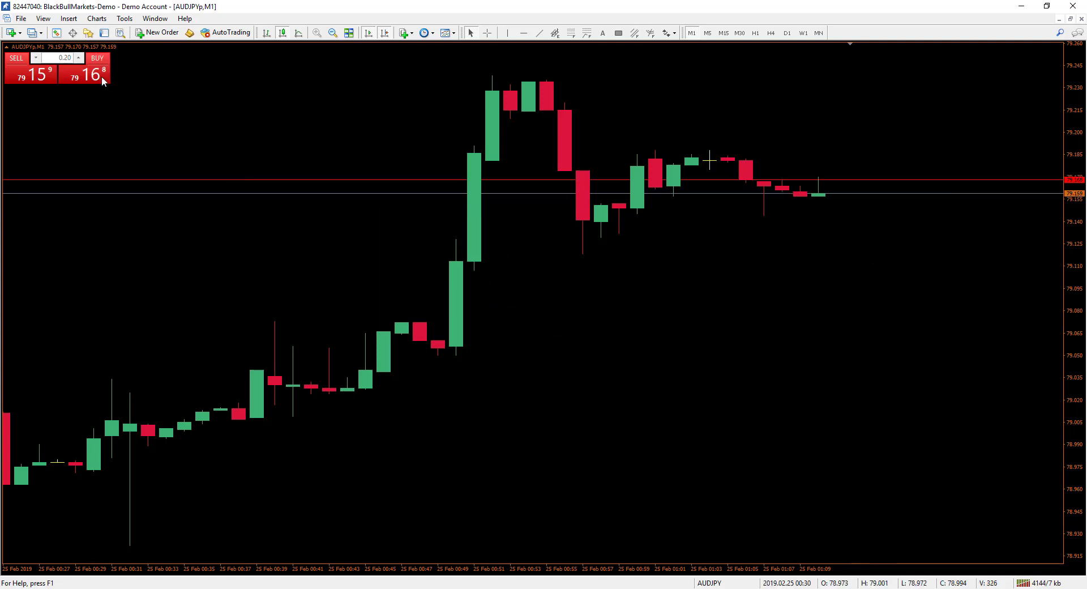
right_click(835, 178)
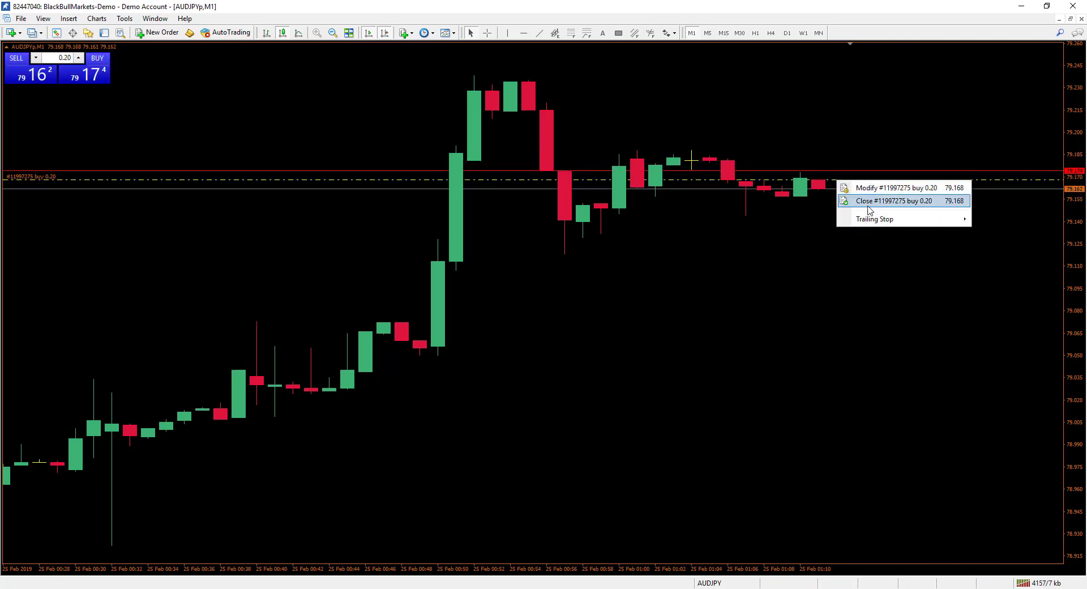
click(872, 201)
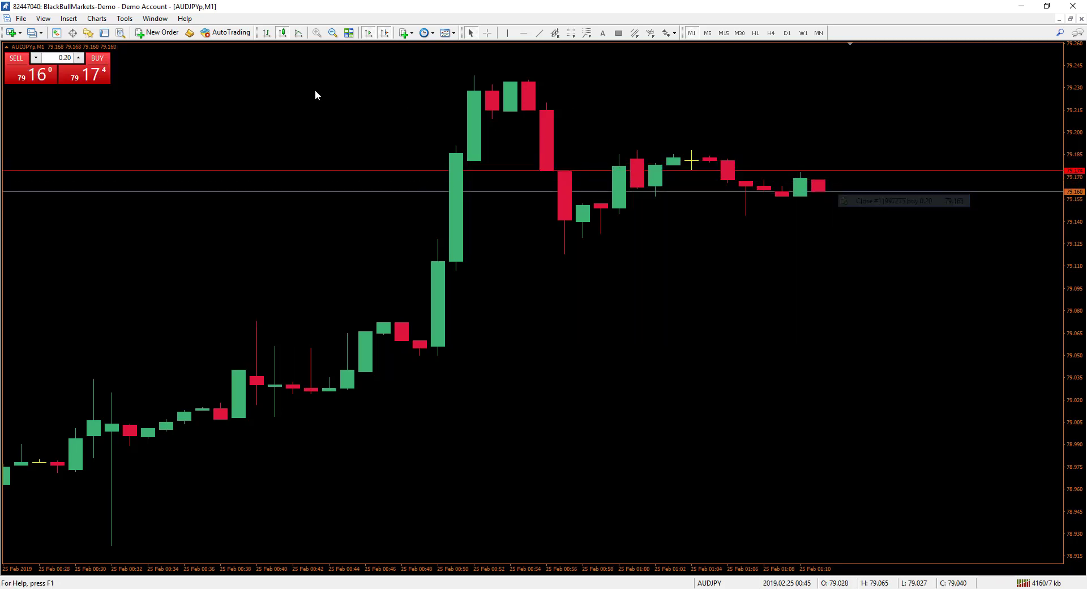
click(99, 84)
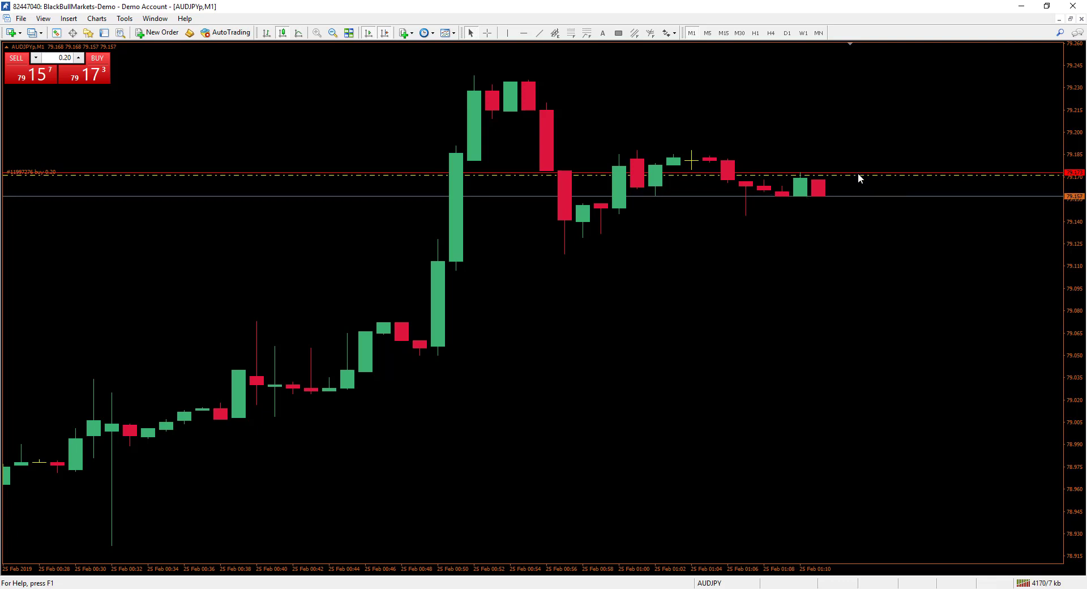
Drag a take-profit to about 79.215 and verify it in the Terminal's Trade tab
drag(861, 177, 853, 107)
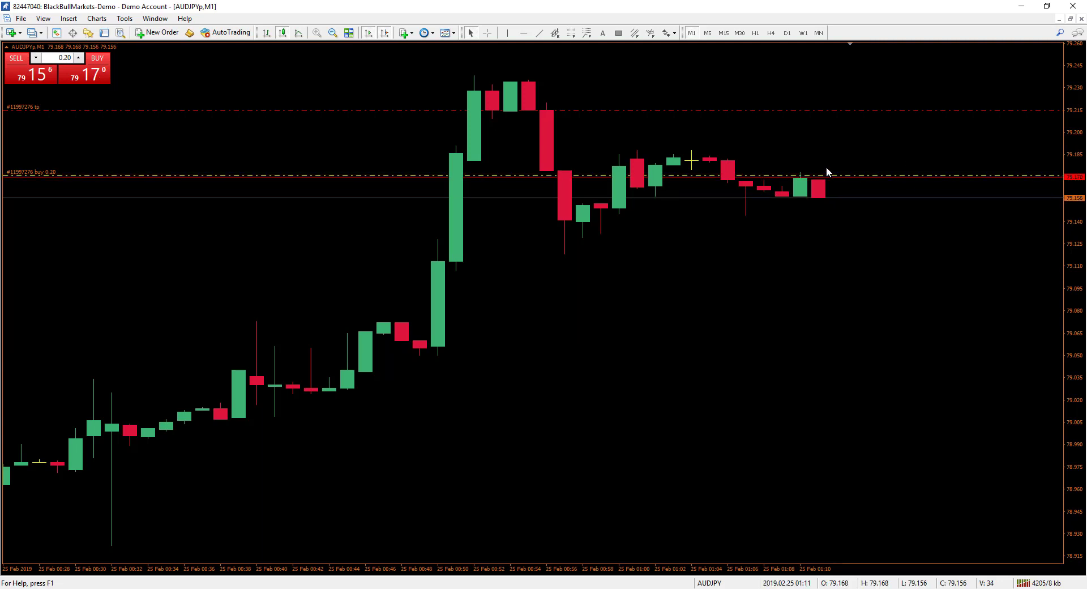
key(ctrl+t)
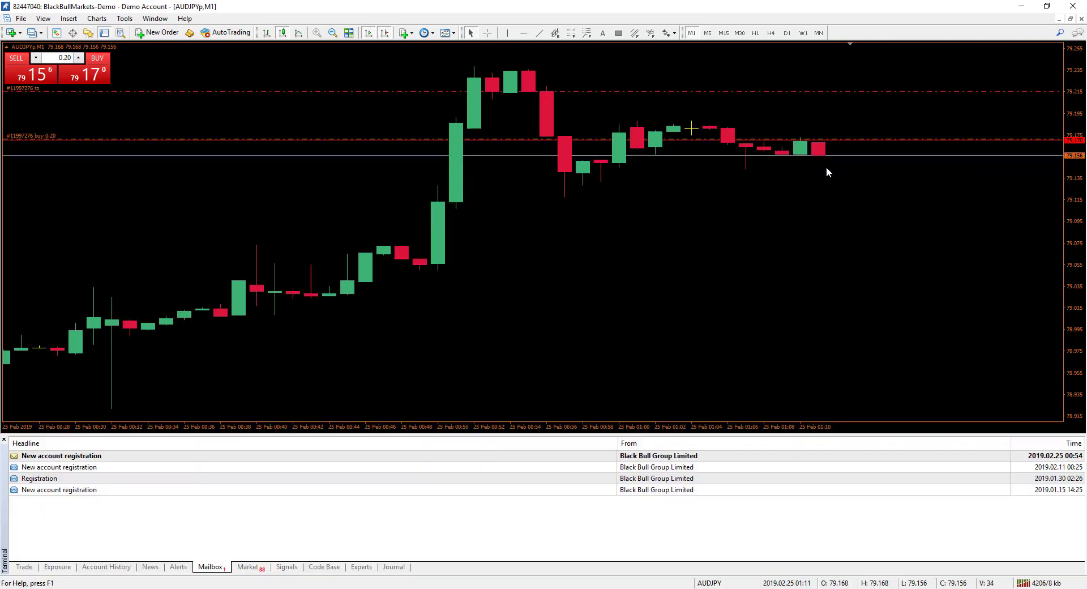
click(25, 568)
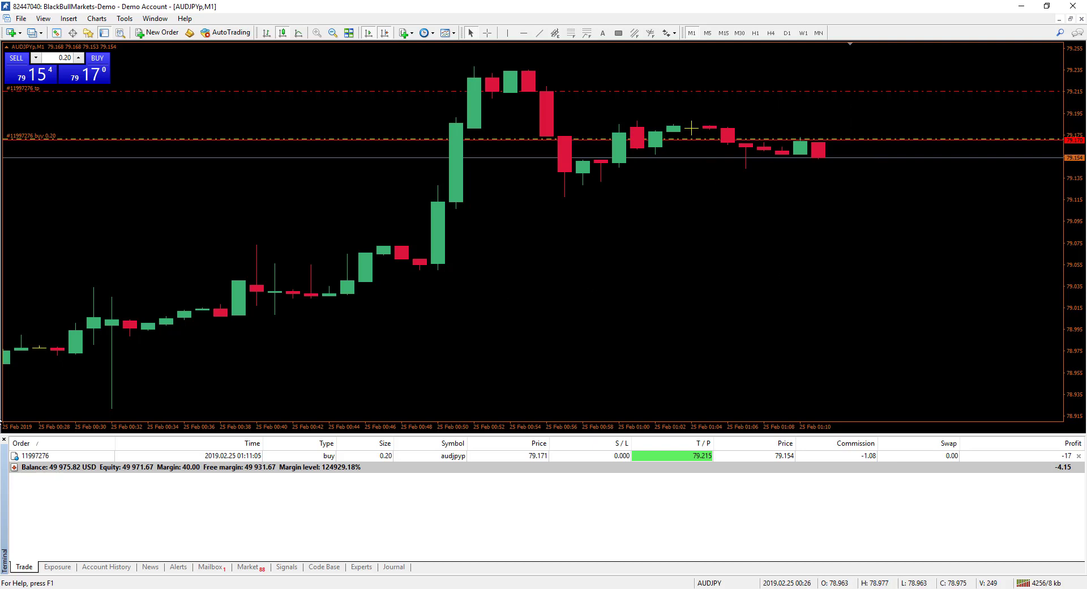
click(4, 439)
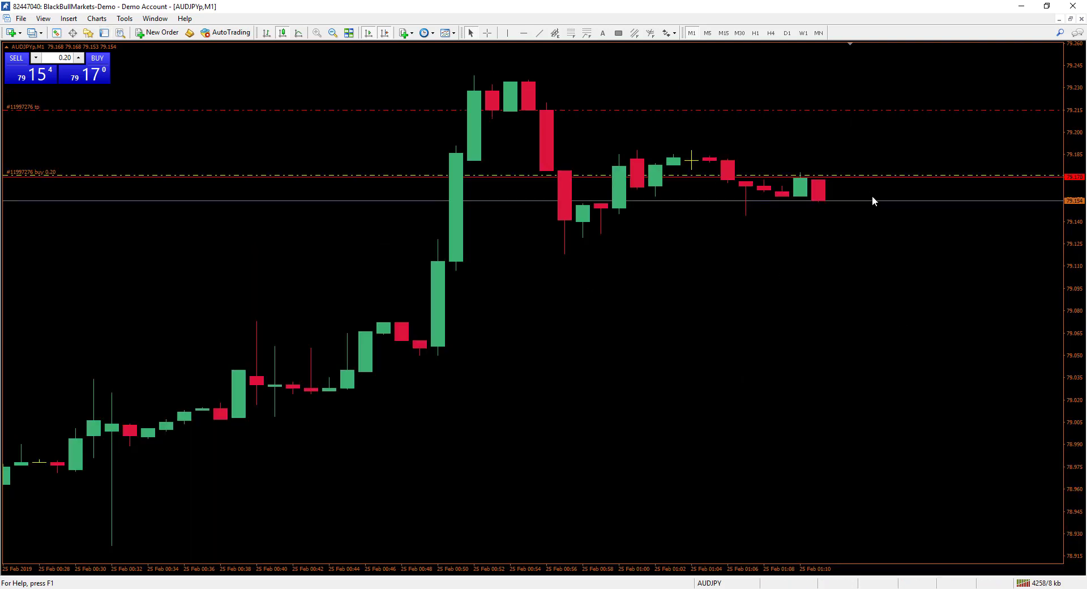
Add a stop-loss near 79.139, raise the take-profit to about 79.222, then close the buy
drag(848, 178, 832, 222)
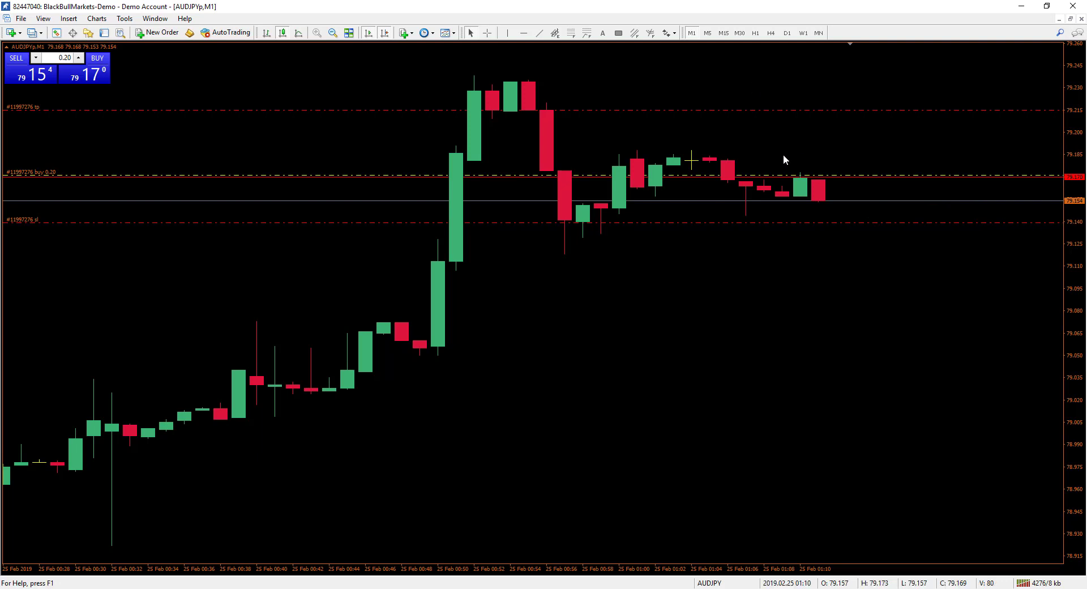
drag(775, 109, 773, 99)
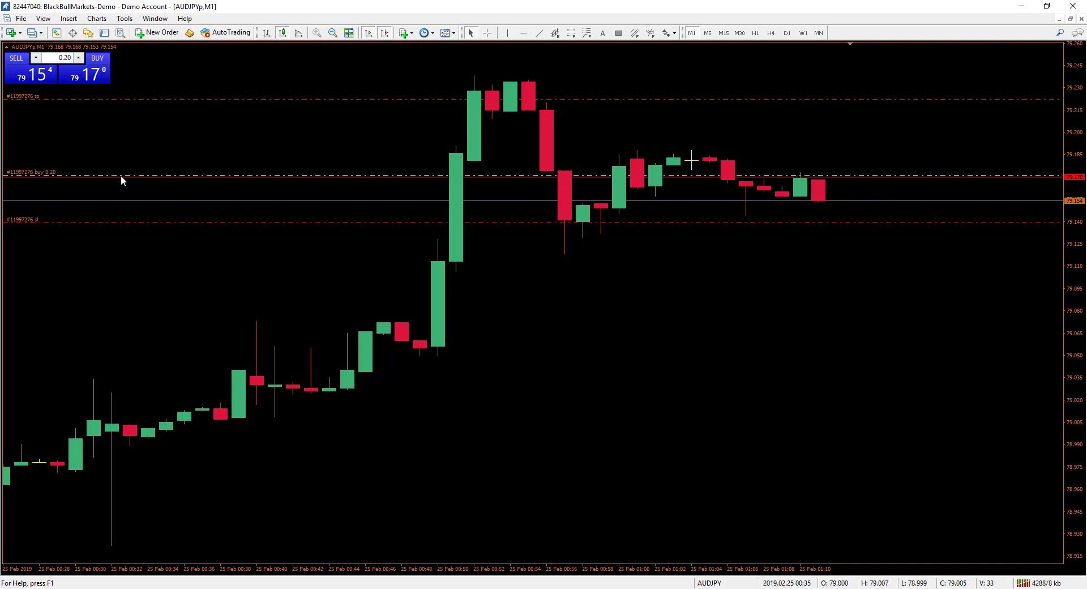
right_click(759, 175)
mouse_move(796, 219)
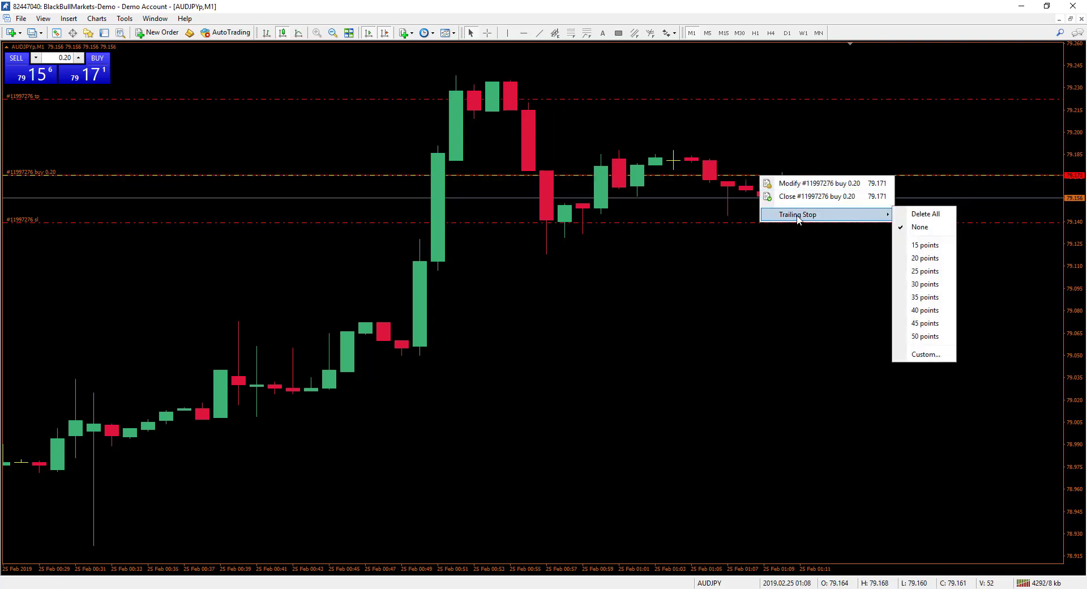
click(807, 197)
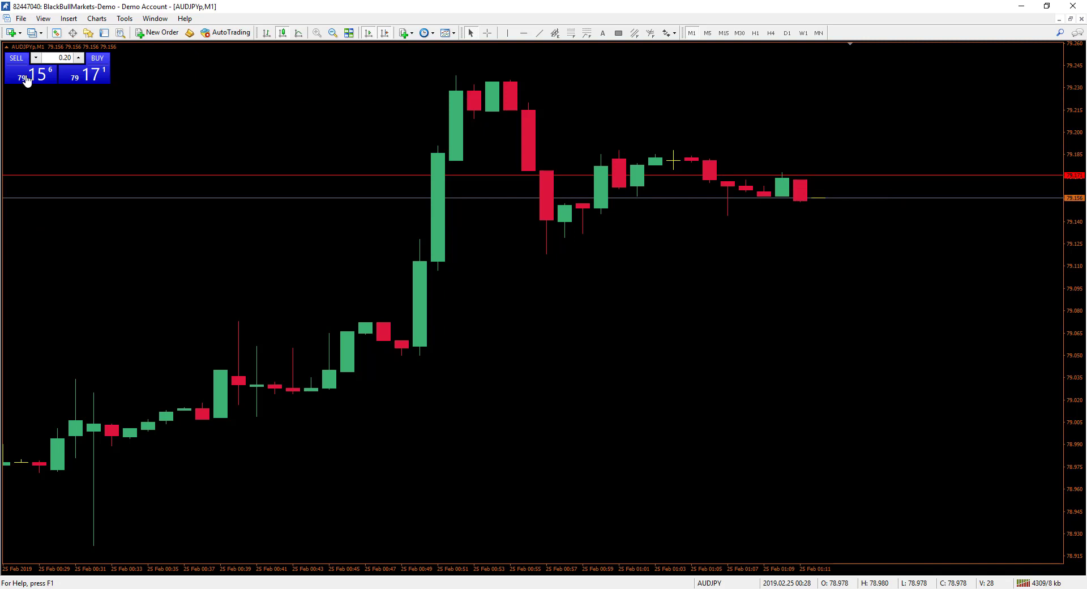
Open a 0.20-lot one-click sell with stop-loss near 79.185 and take-profit near 79.103
click(46, 81)
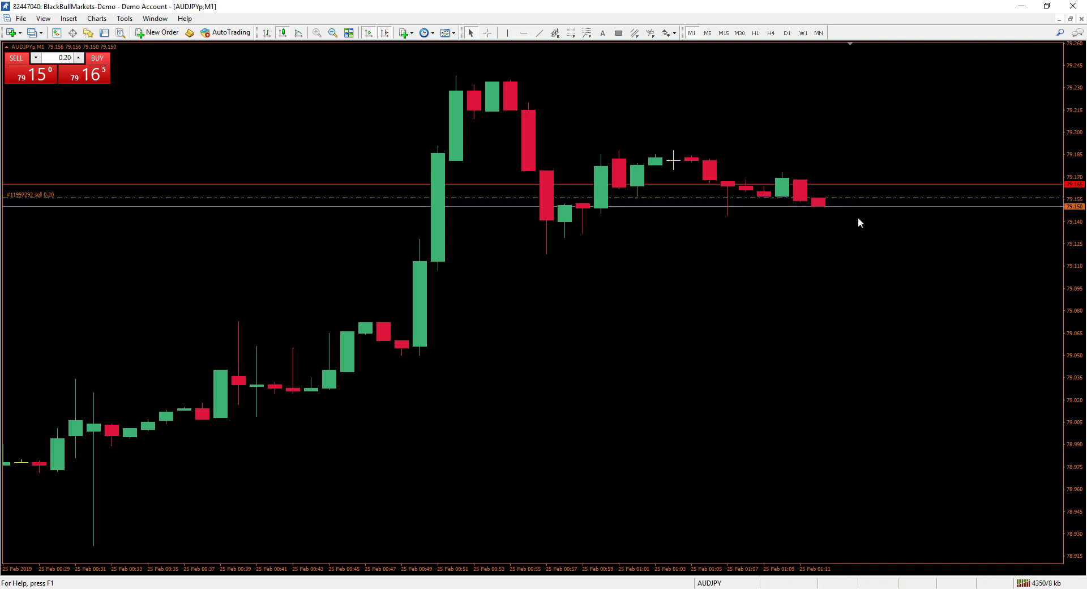
drag(858, 195, 848, 153)
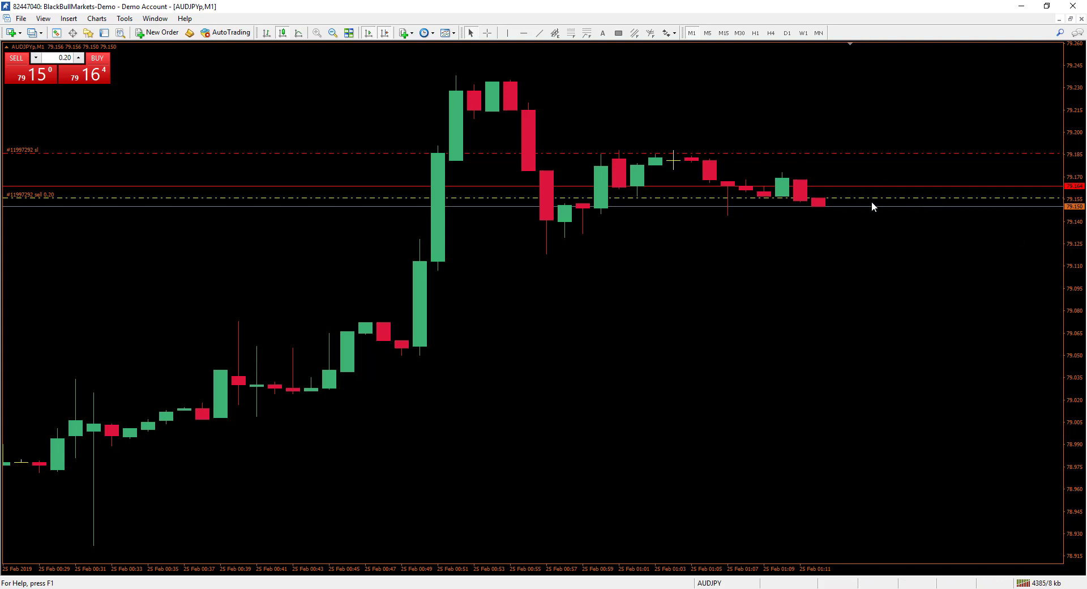
drag(873, 198, 875, 285)
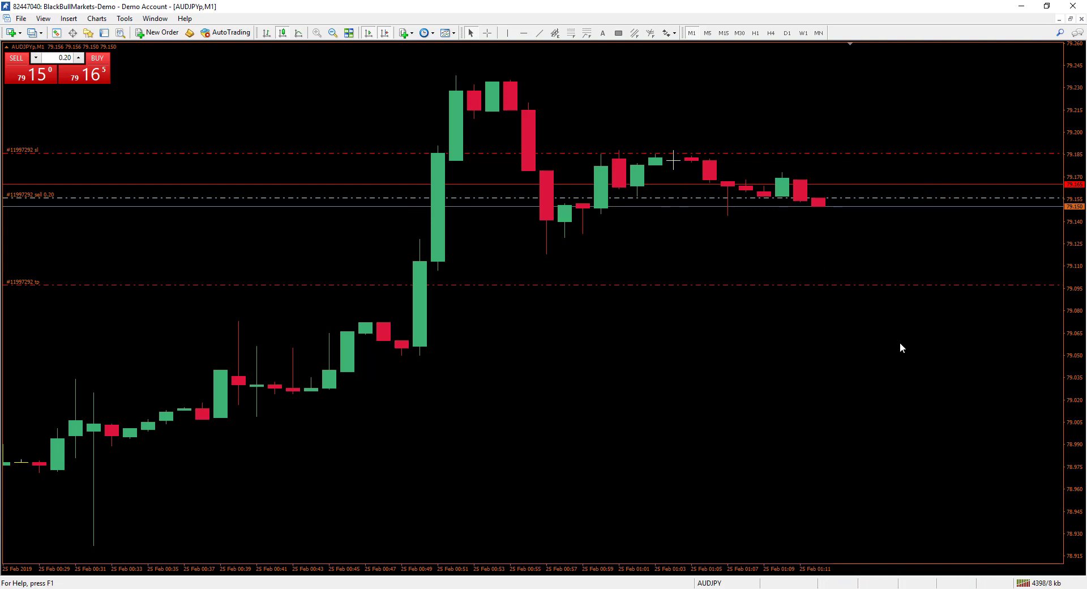
Move the take-profit toward 79.152 and raise the stop-loss to about 79.199, rescaling the price axis
drag(896, 284, 879, 205)
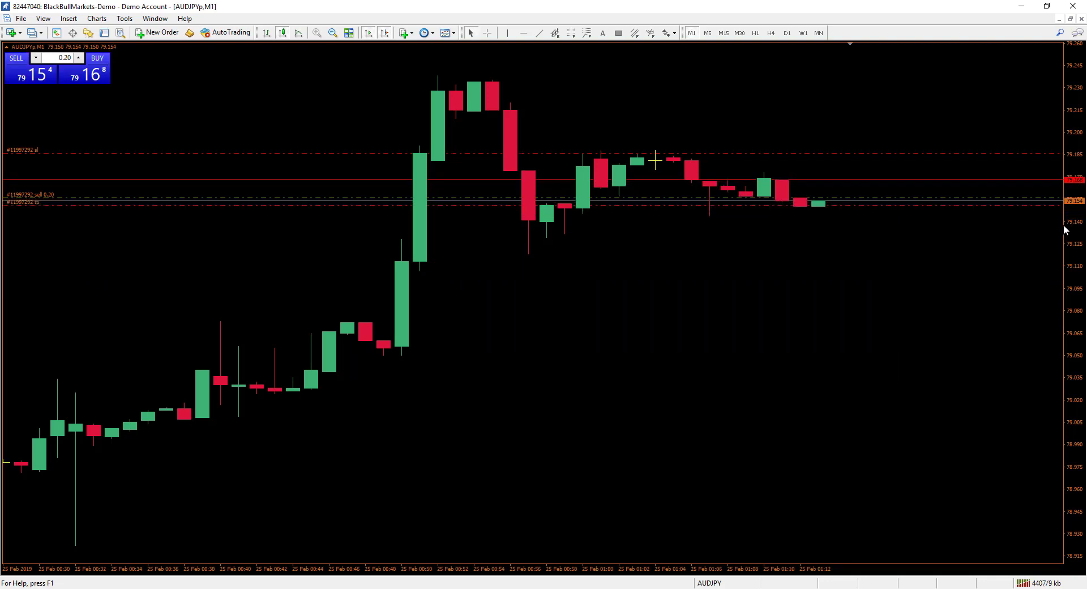
drag(1069, 231, 1070, 239)
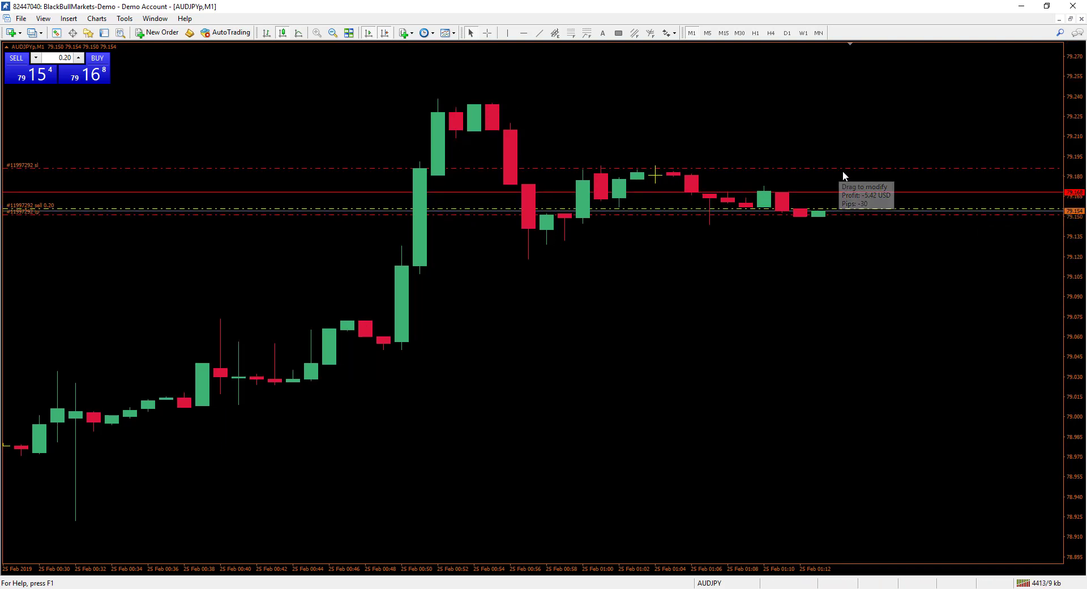
drag(857, 168, 851, 152)
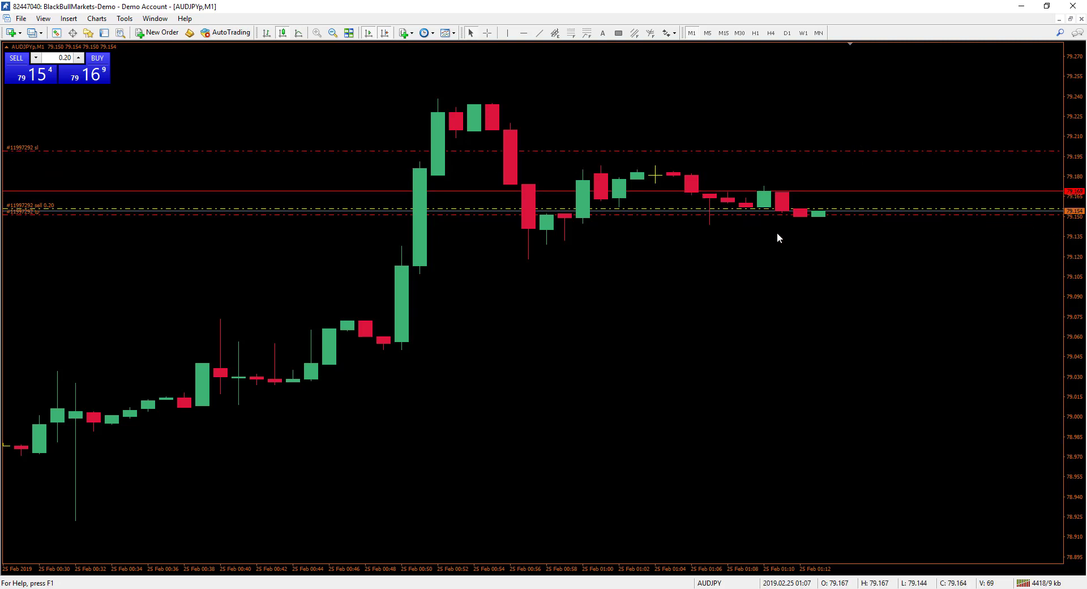
drag(1072, 249, 1070, 245)
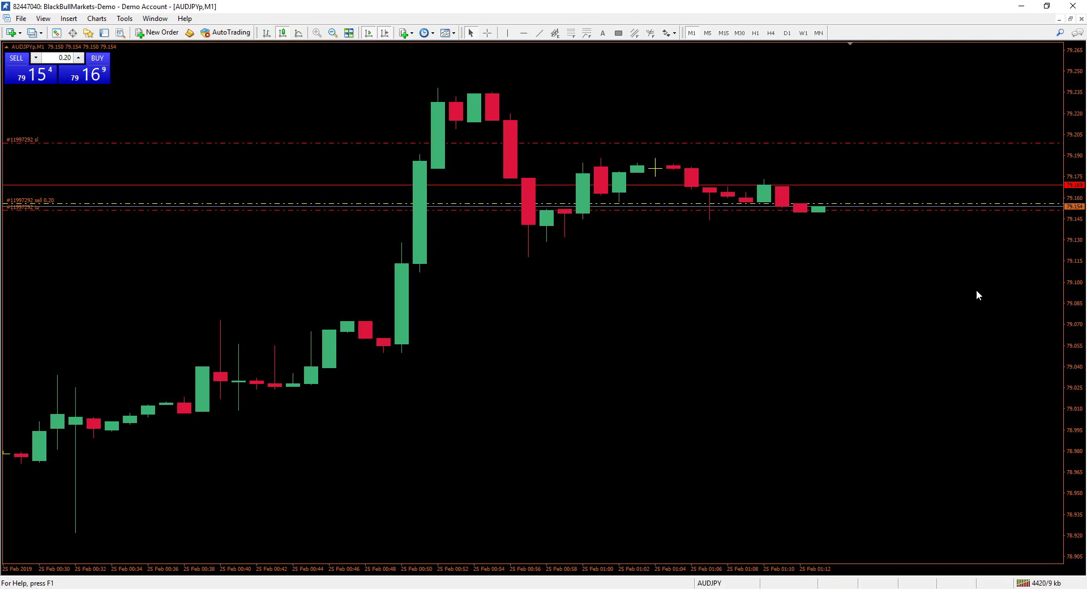
drag(1068, 245, 1068, 260)
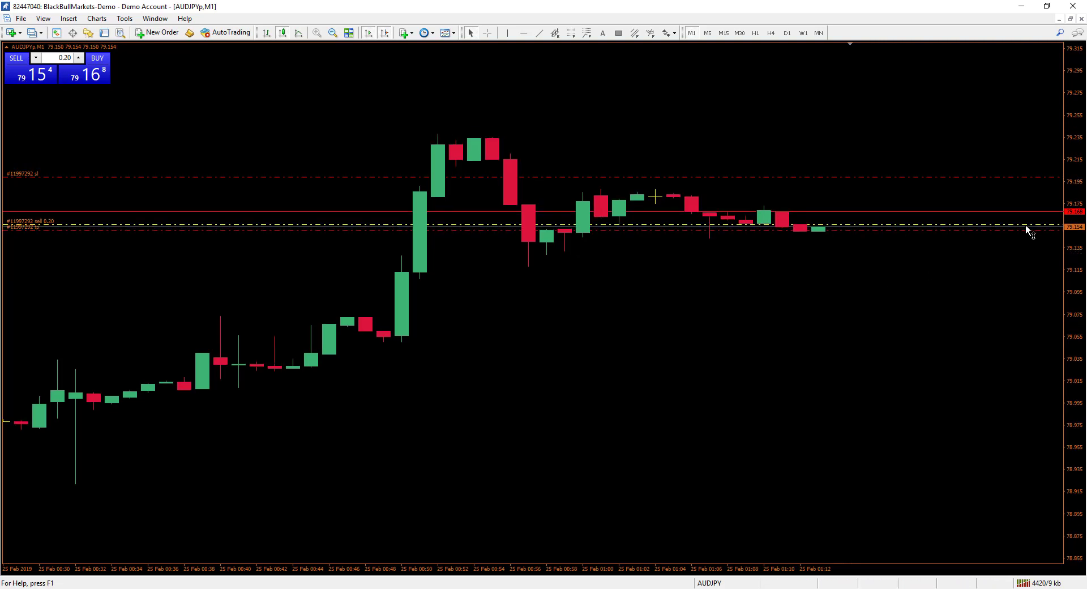
drag(1024, 228, 1023, 228)
drag(1024, 228, 1023, 226)
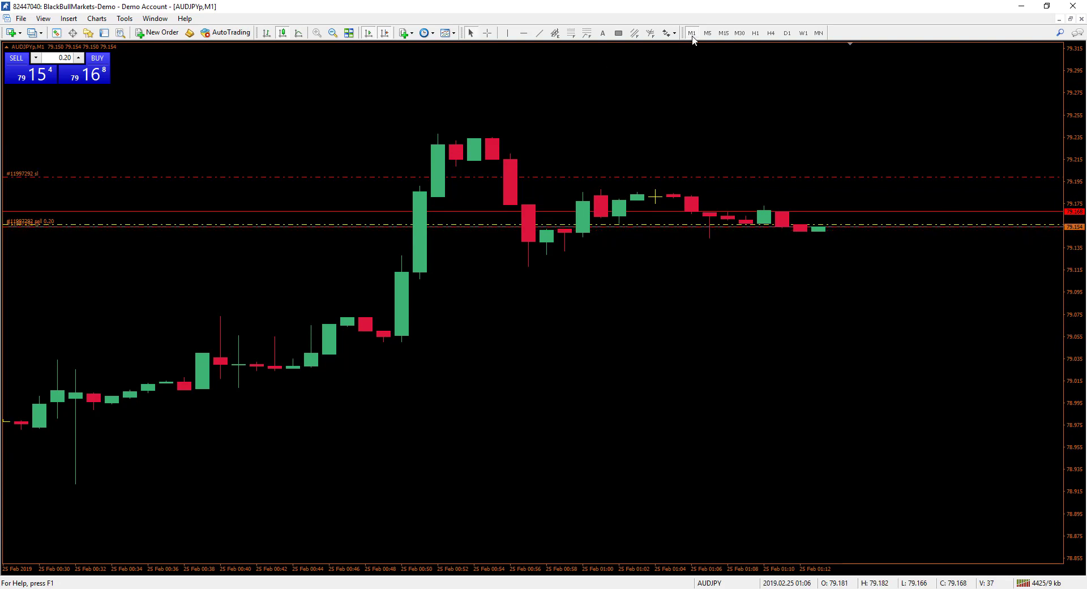